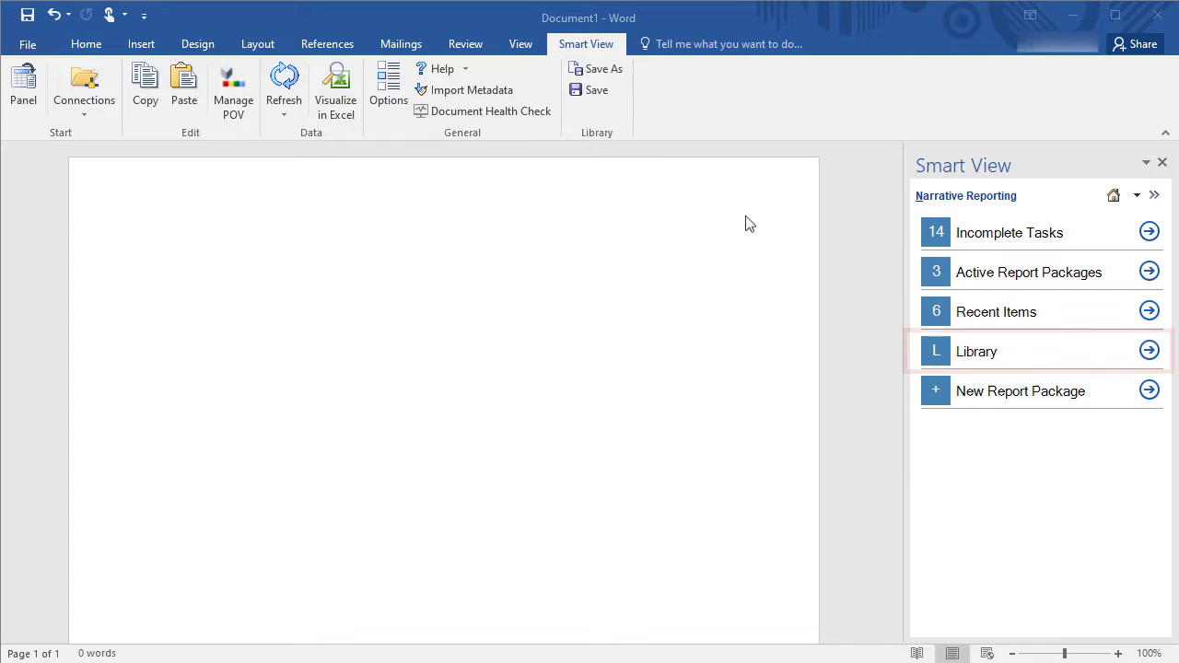
From incomplete tasks, open the Consol Balancesheet task and its Sample Report Package - MS Word package.
left_click(1148, 233)
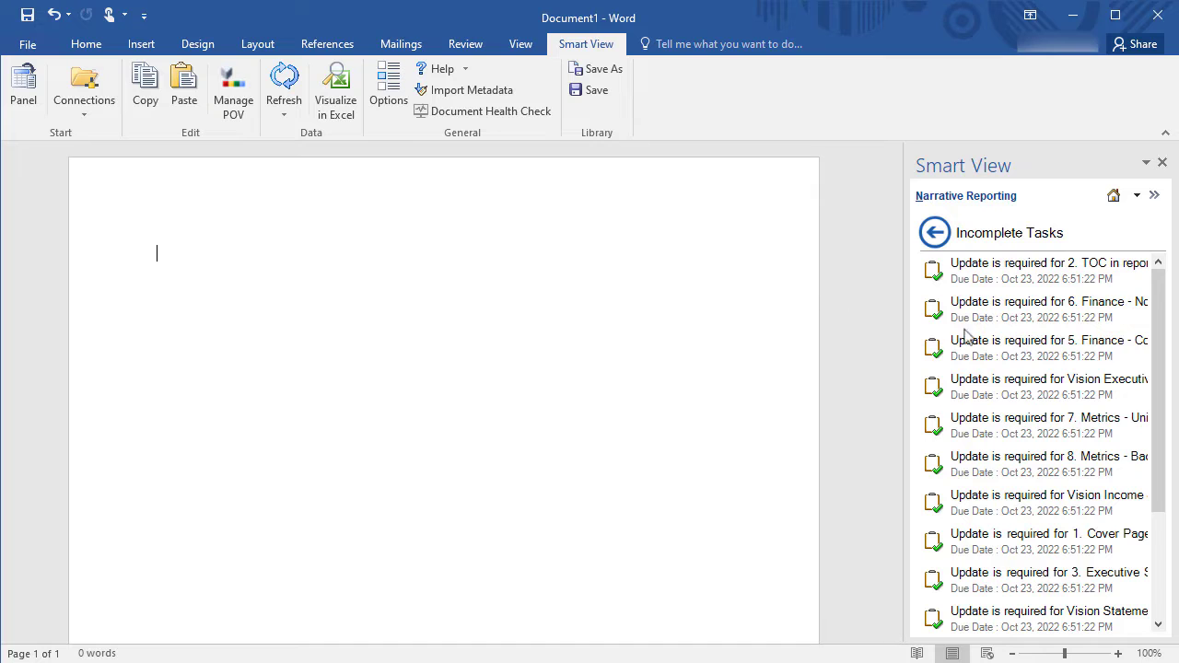
left_click(996, 347)
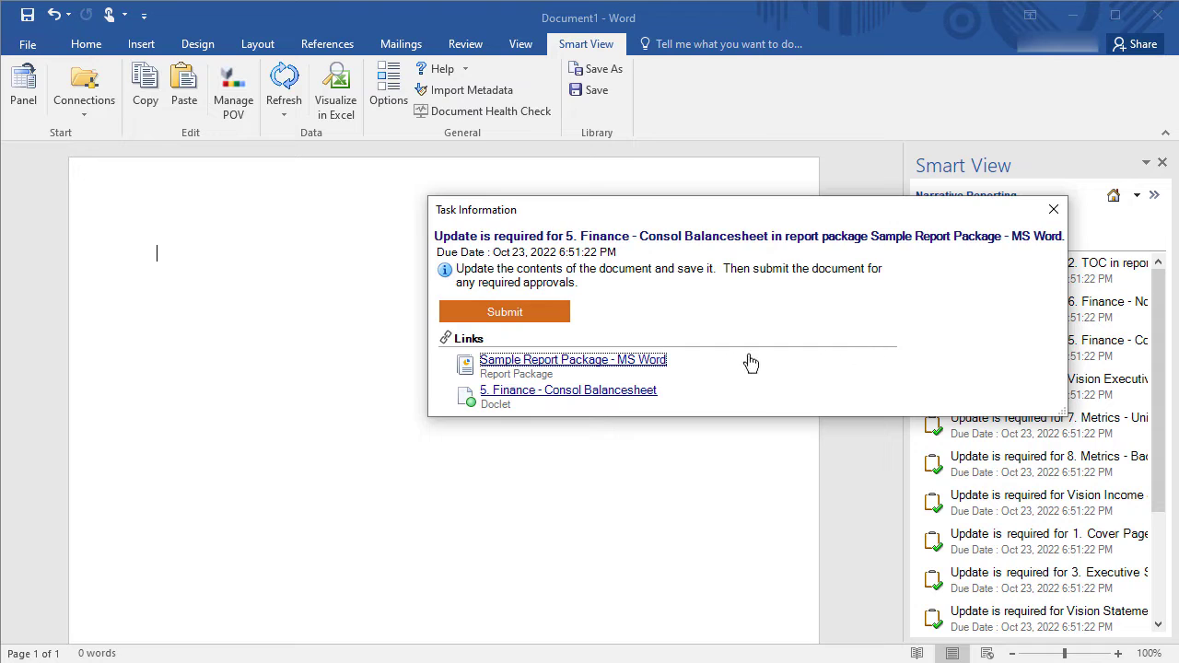
left_click(648, 368)
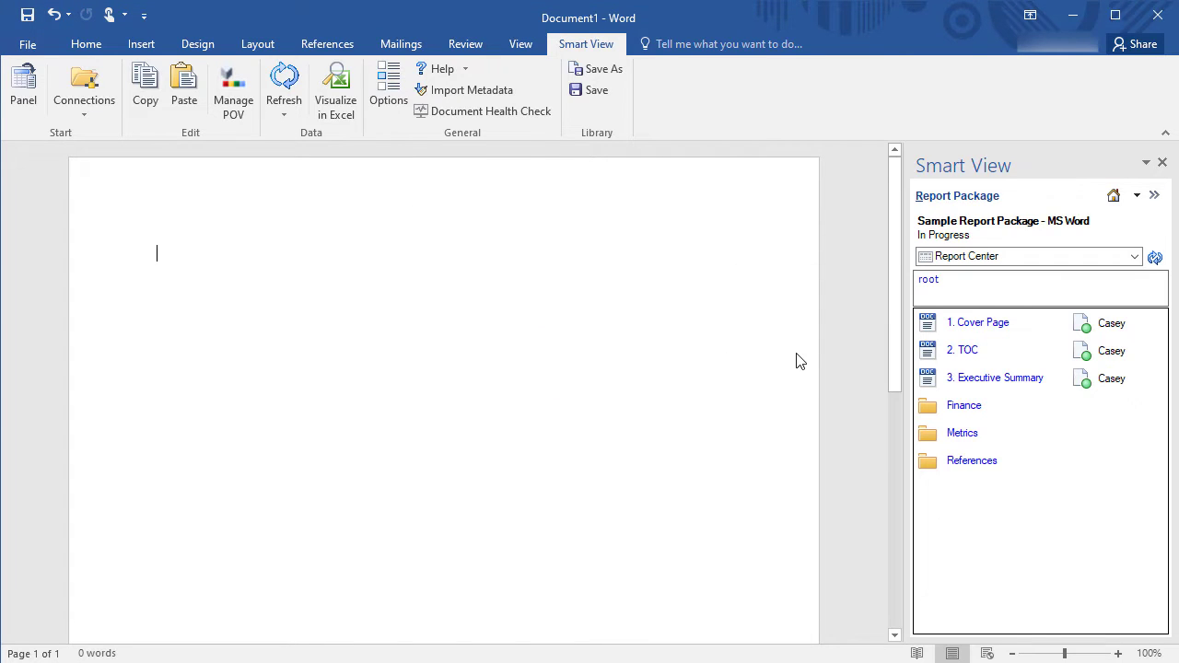
Open the 4. Finance - Revenue report doclet from the Finance folder.
left_click(963, 407)
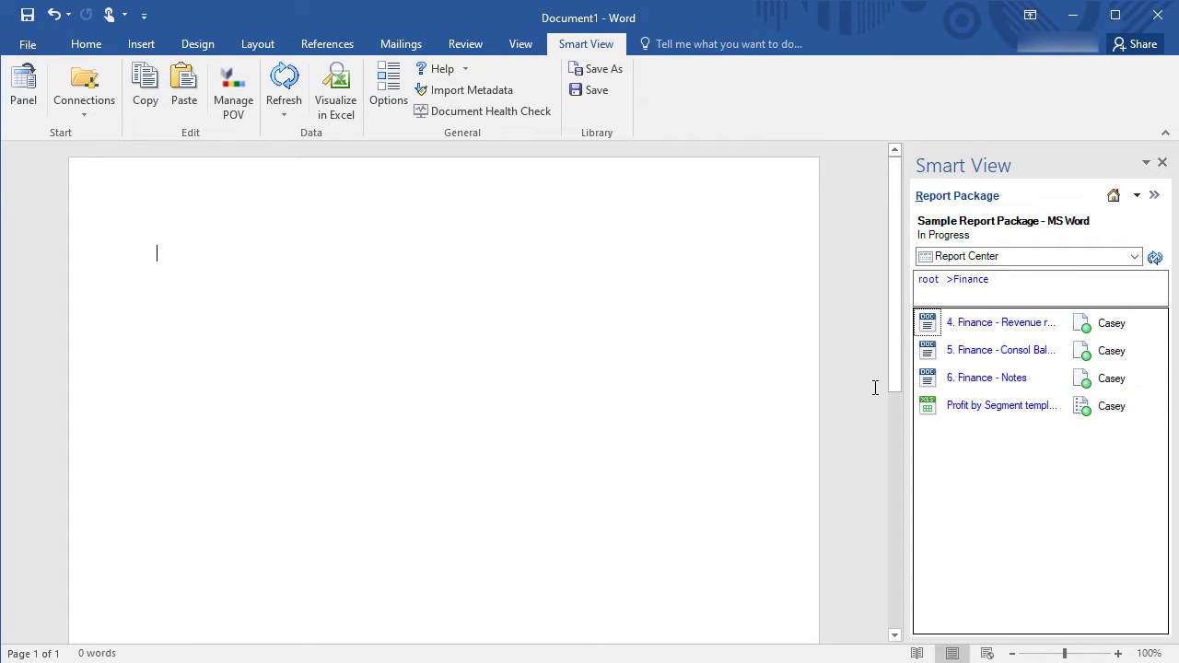
left_click(981, 325)
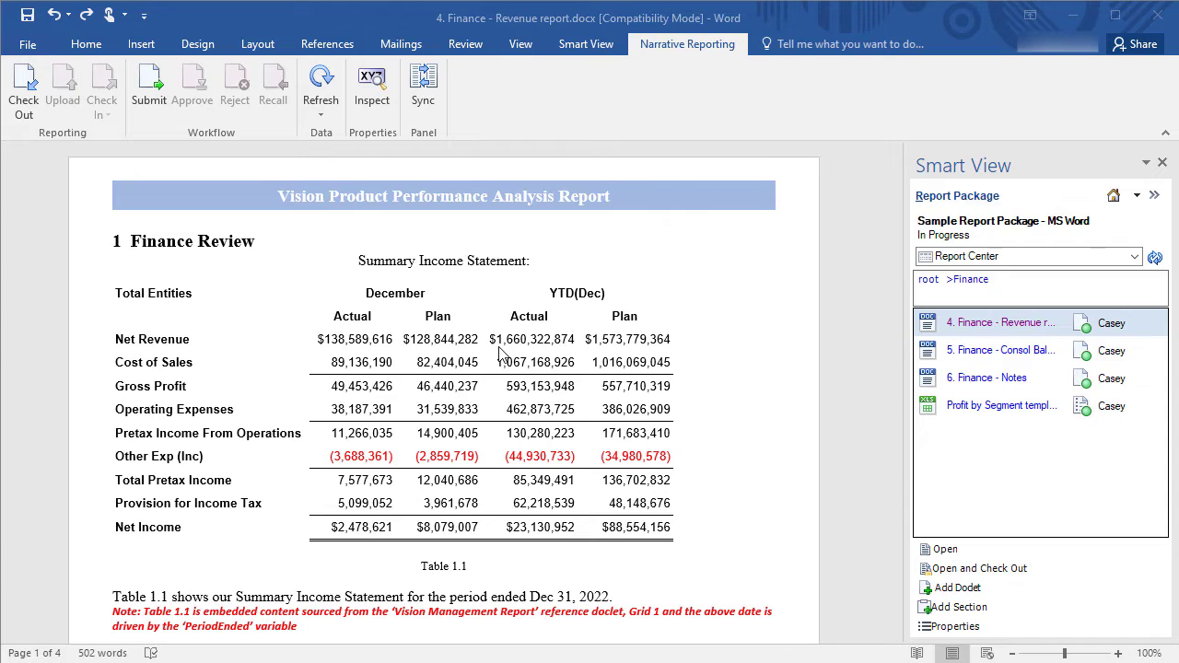
Check out the Revenue report doclet and scroll through its chart and segment table.
left_click(23, 102)
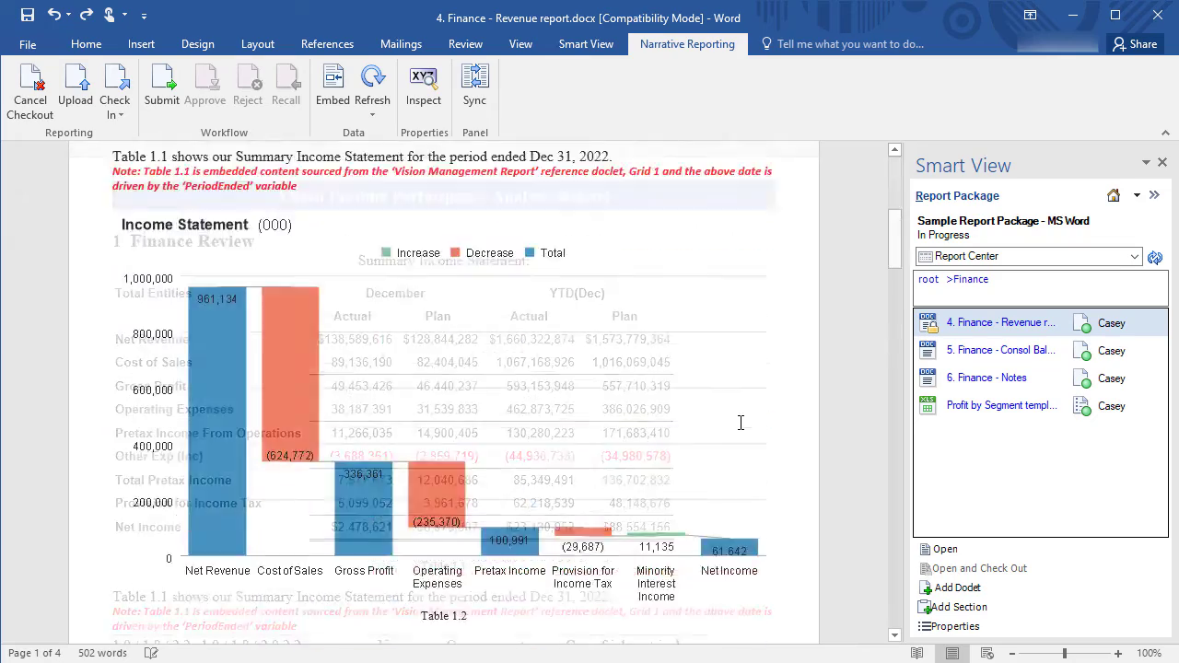
scroll(740, 422, "down", 10)
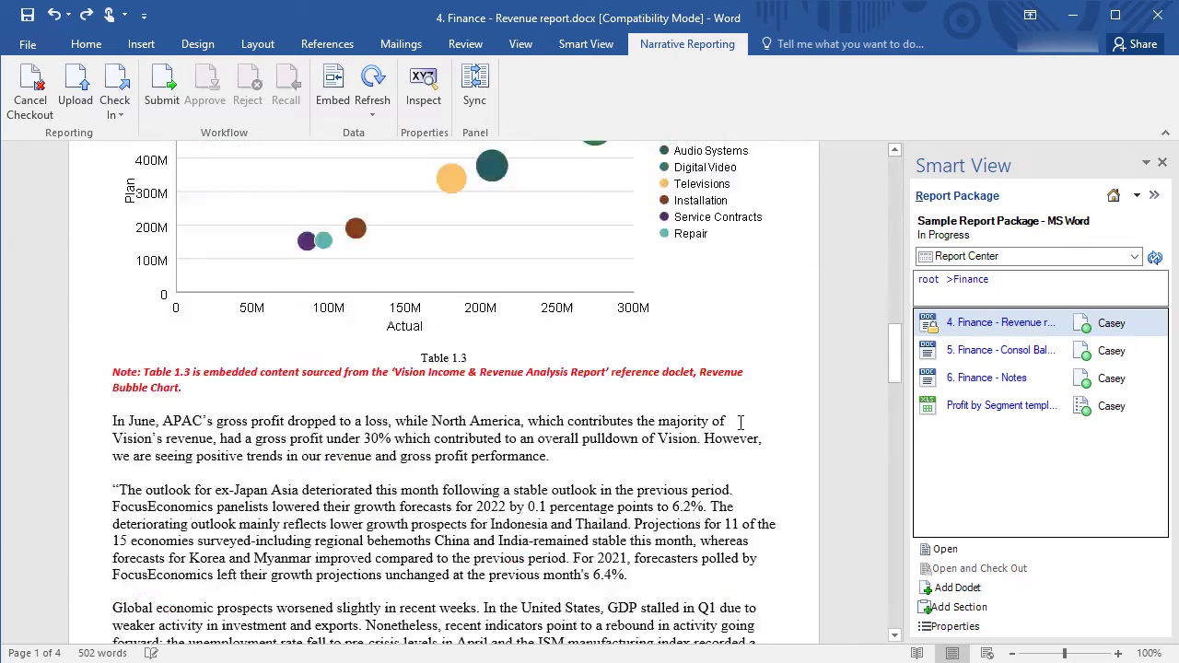
scroll(740, 422, "down", 10)
scroll(740, 422, "down", 2)
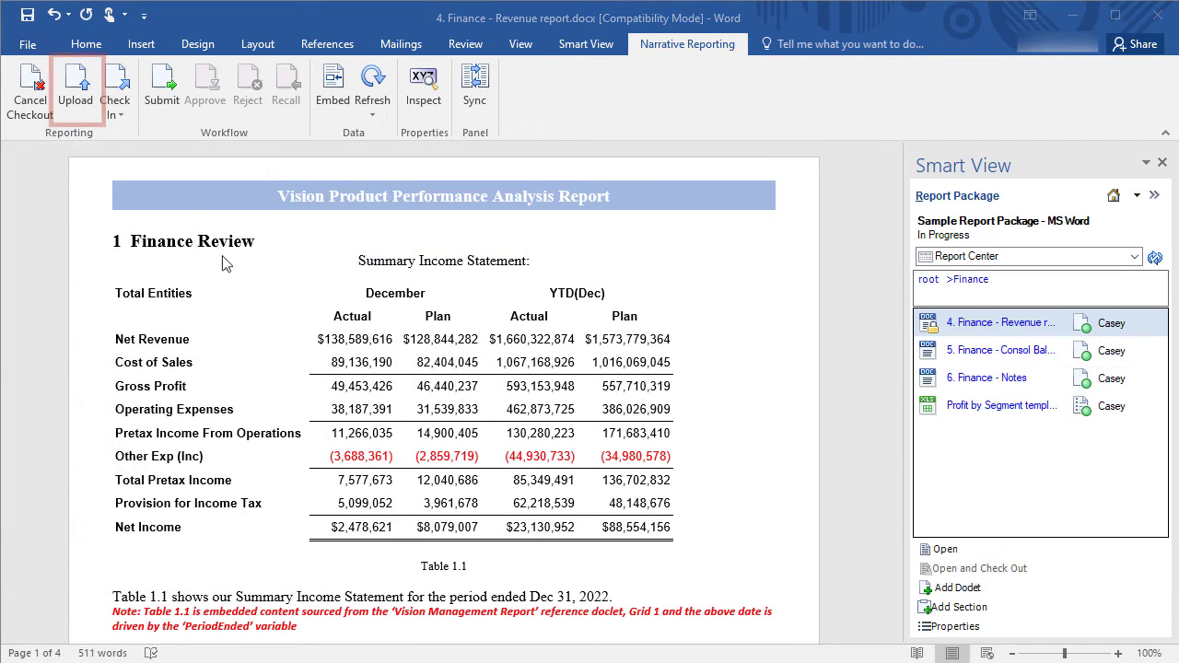
Upload the edited Revenue report doclet to the package and check it in.
left_click(74, 92)
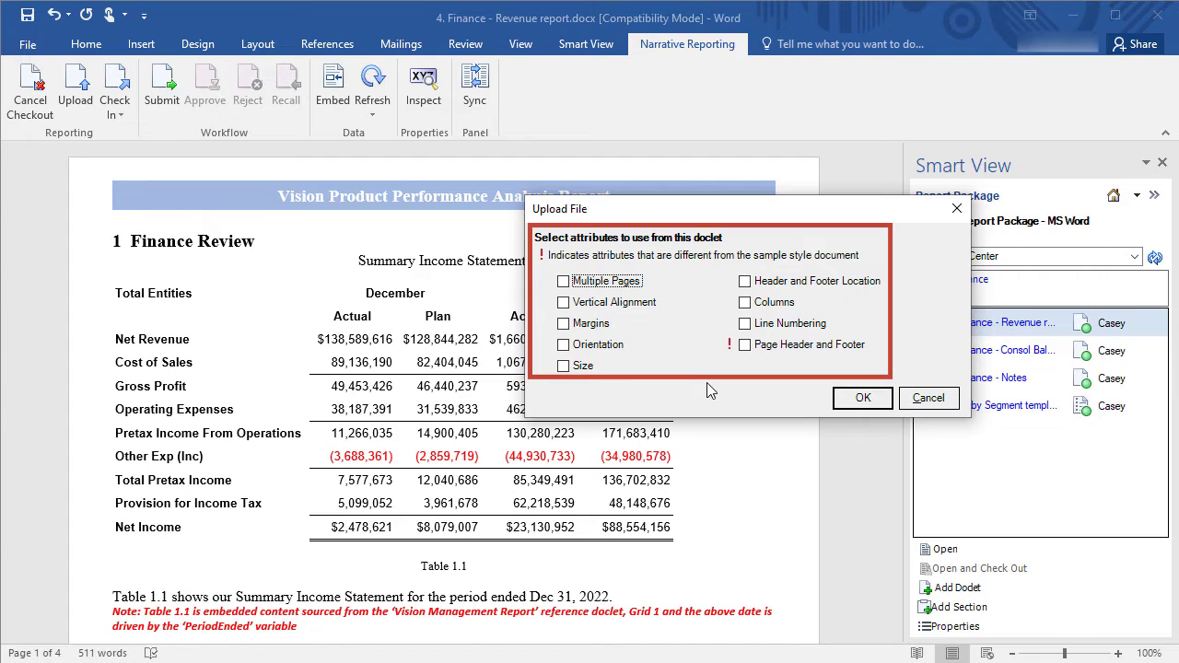
left_click(840, 398)
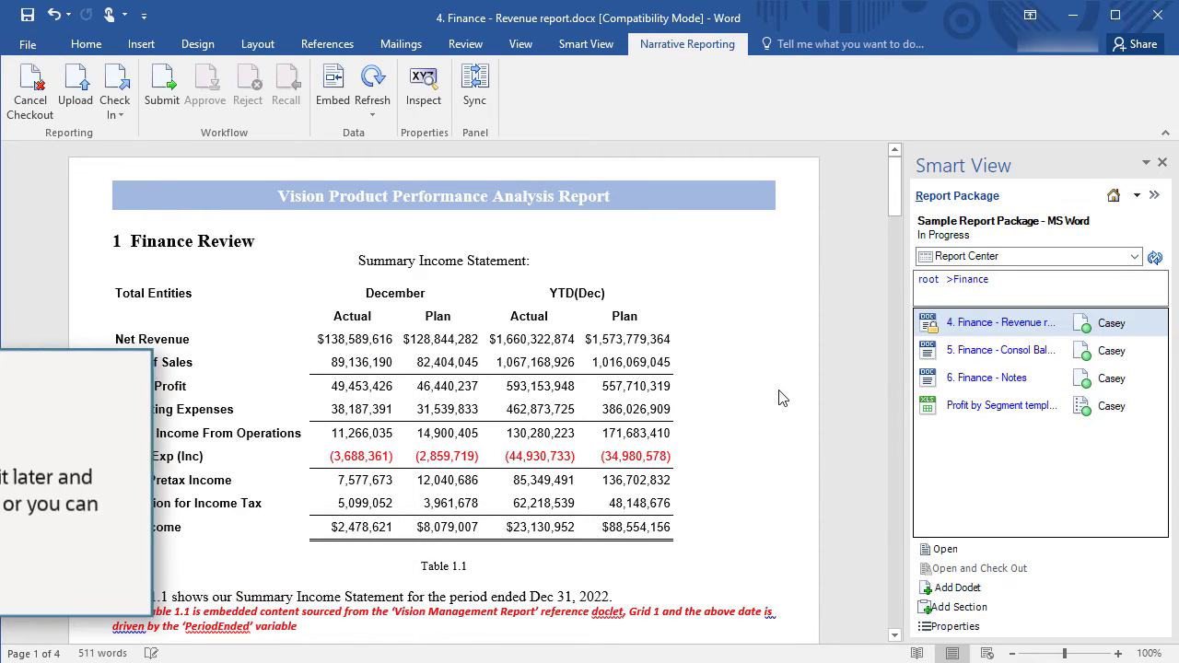
left_click(124, 117)
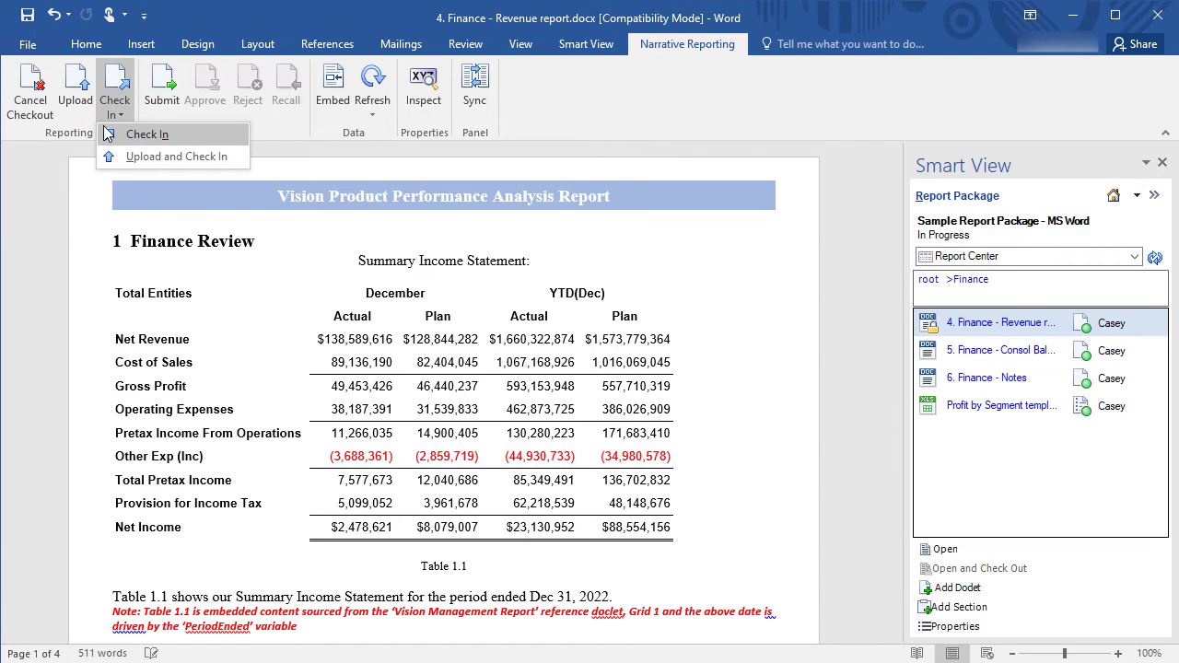
left_click(143, 135)
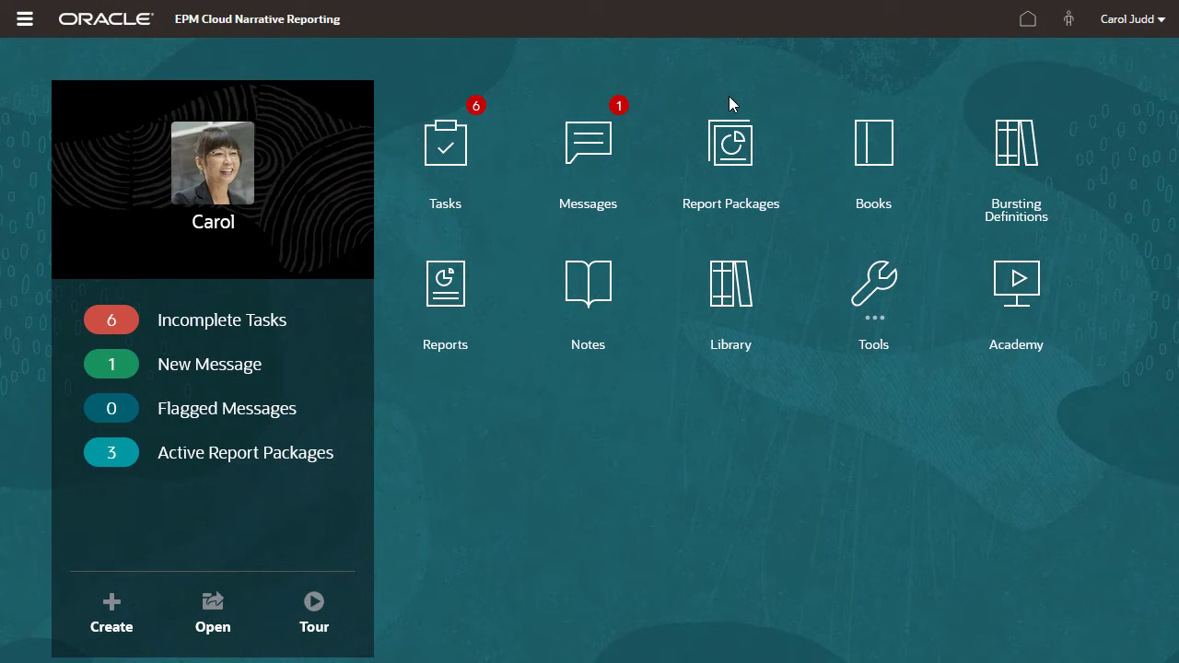
Open the approver's Messages on the Narrative Reporting home page.
left_click(590, 138)
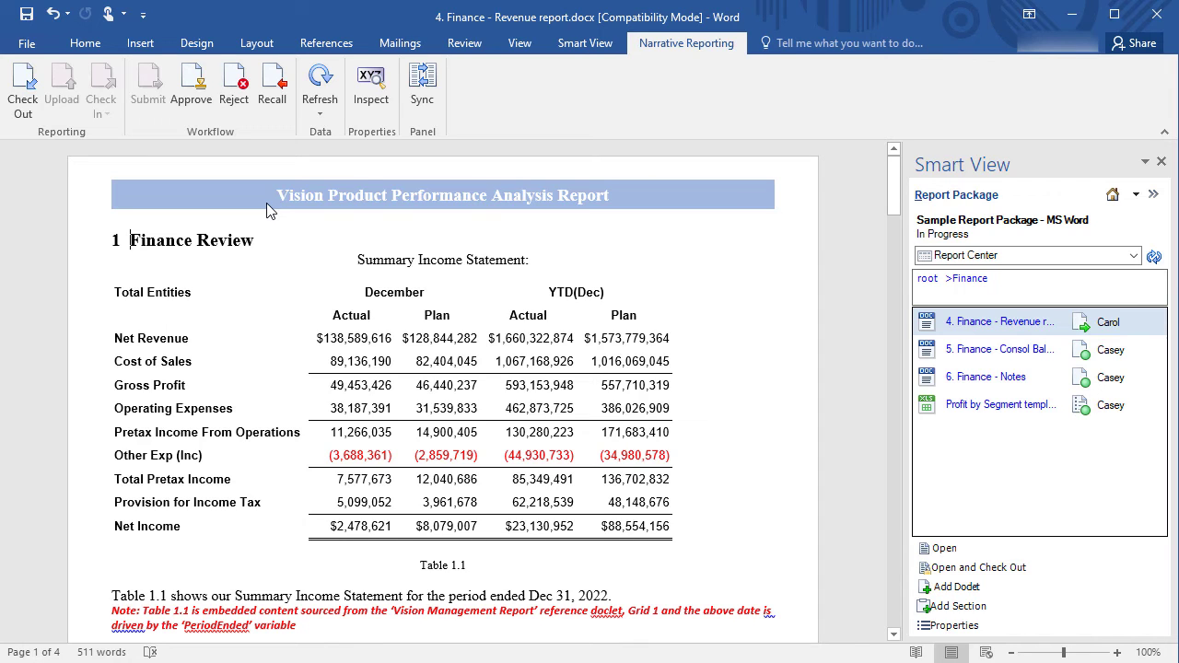
As the approver, check out the Revenue report doclet and scroll through it for review.
left_click(22, 85)
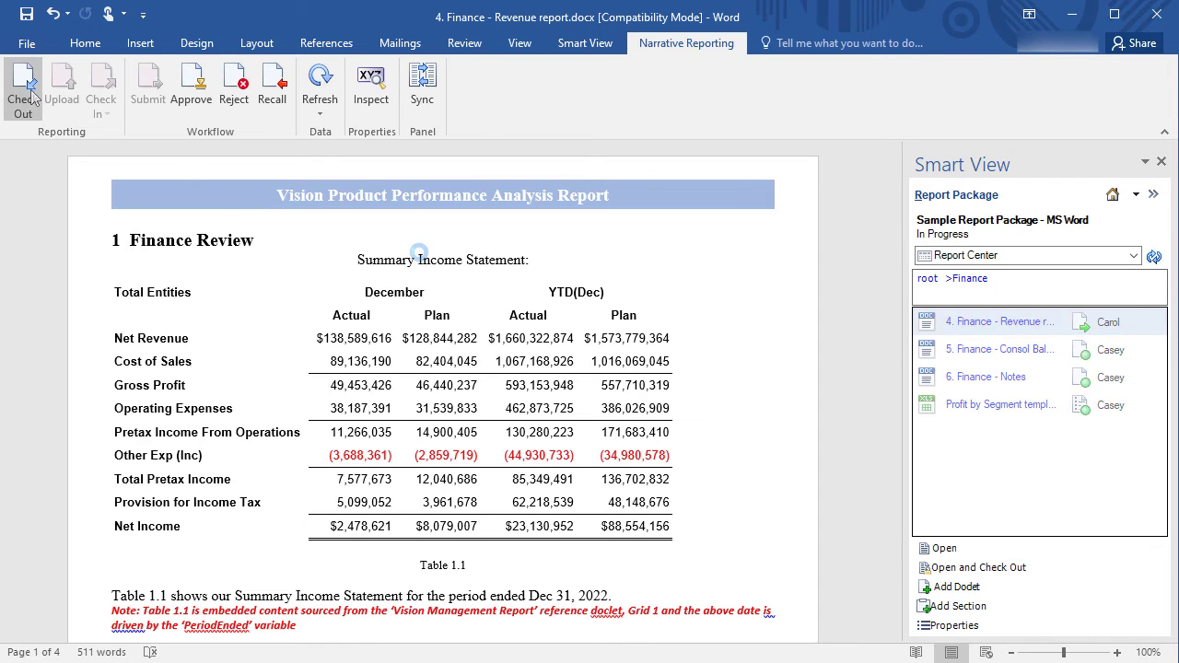
scroll(697, 335, "down", 4)
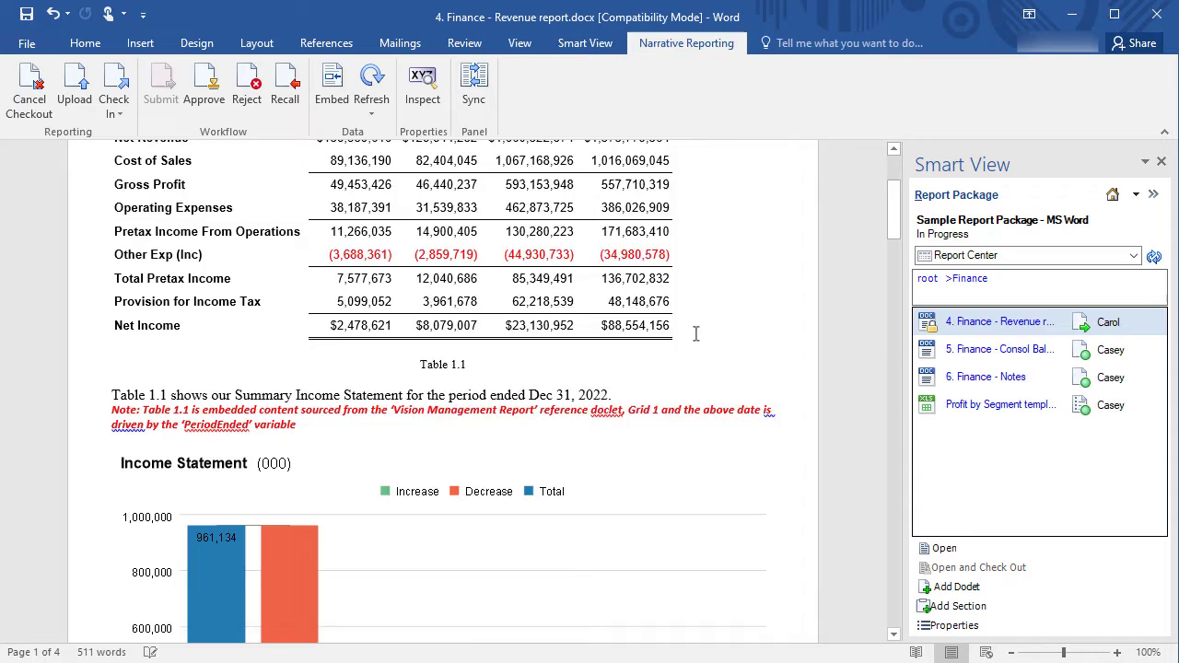
scroll(698, 335, "down", 20)
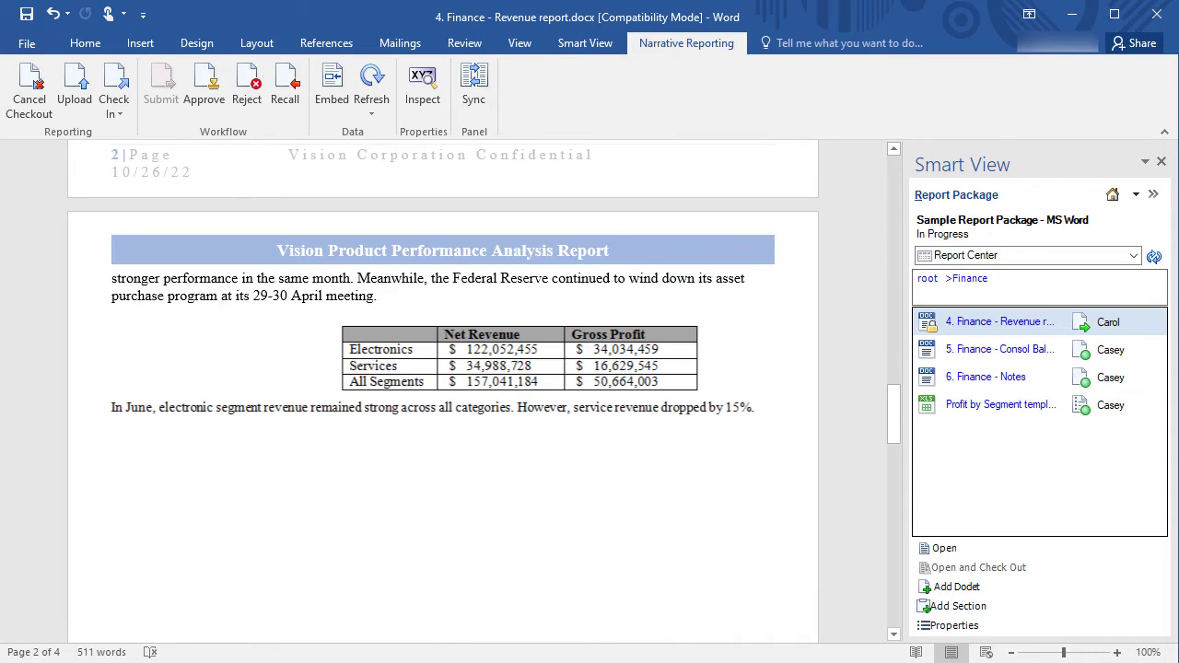
scroll(443, 387, "up", 15)
scroll(442, 387, "up", 8)
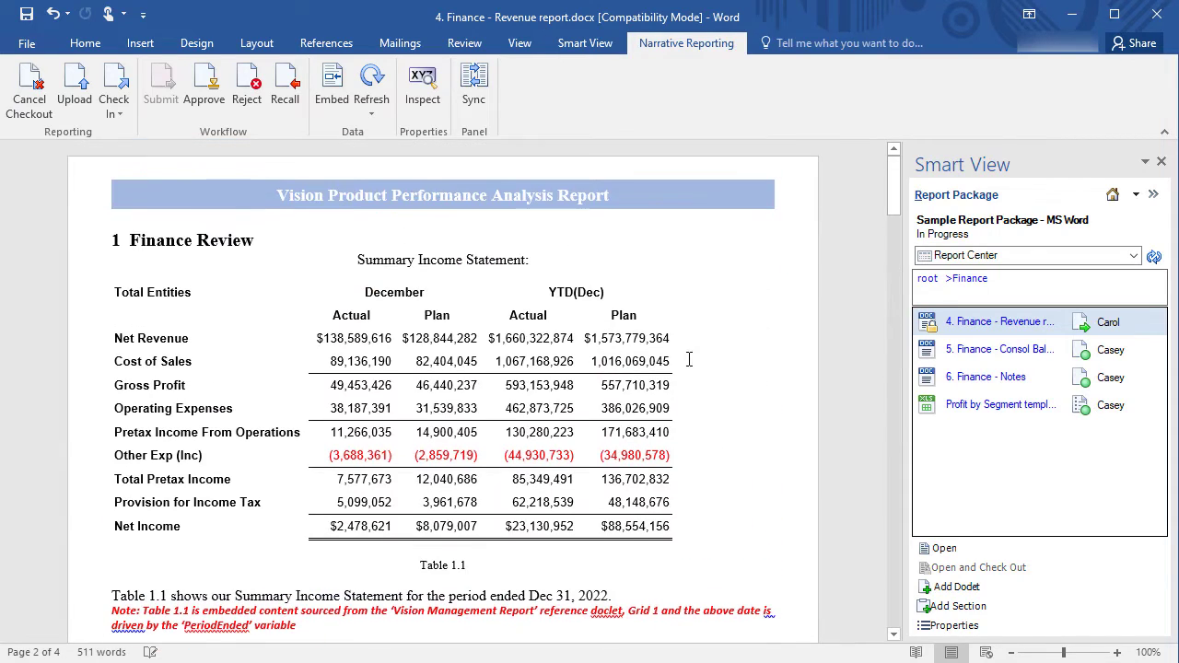
Upload the Revenue report doclet, check it back in, and approve it.
left_click(85, 103)
left_click(866, 399)
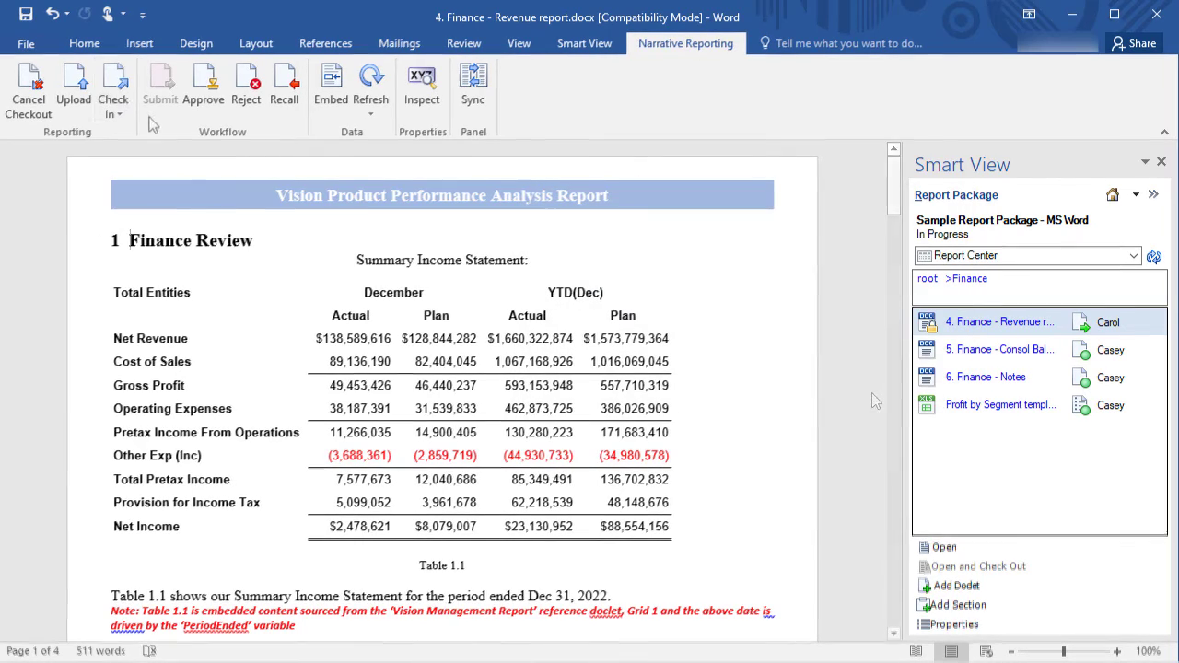
left_click(111, 92)
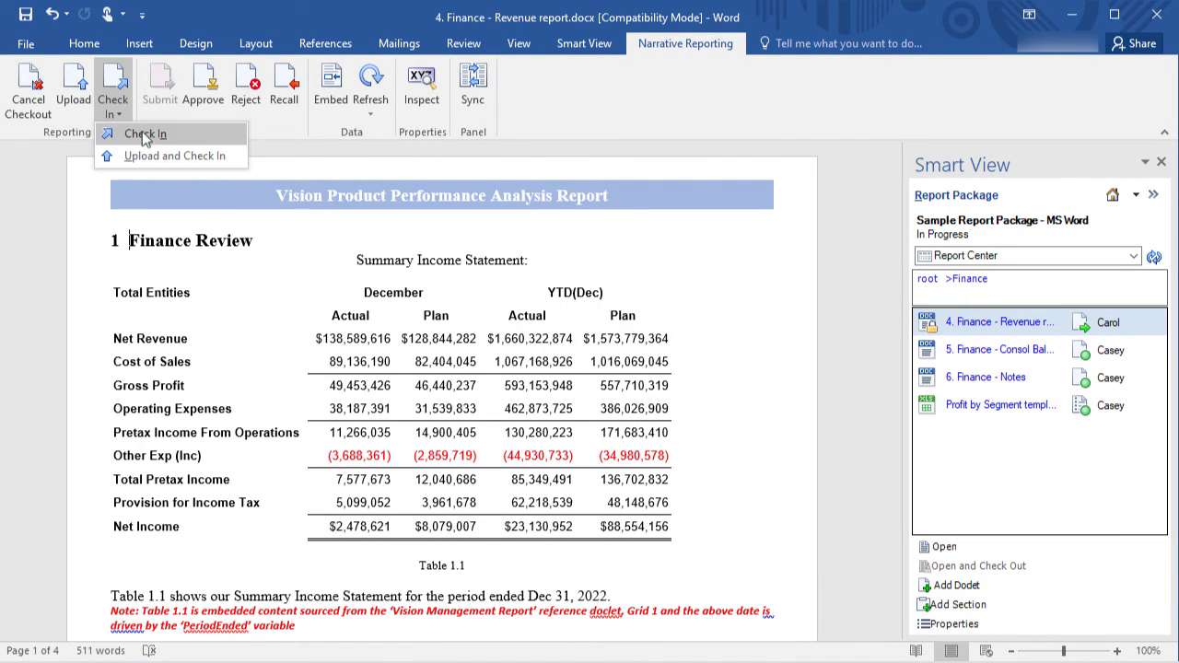
left_click(142, 133)
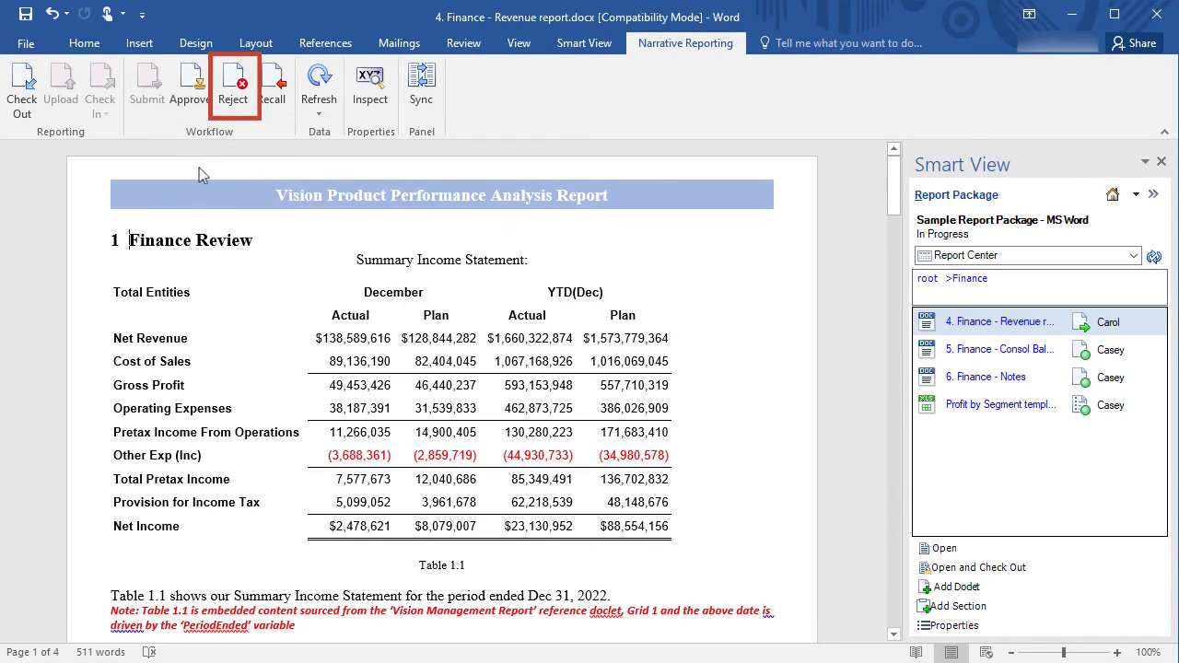
left_click(243, 100)
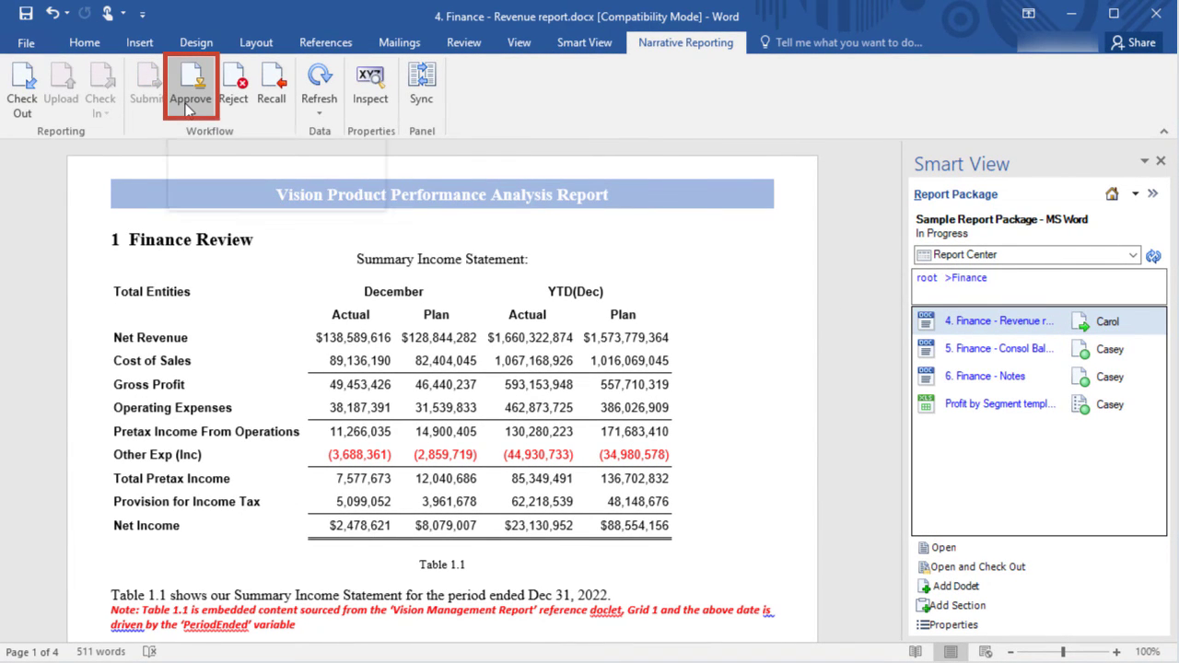
left_click(188, 103)
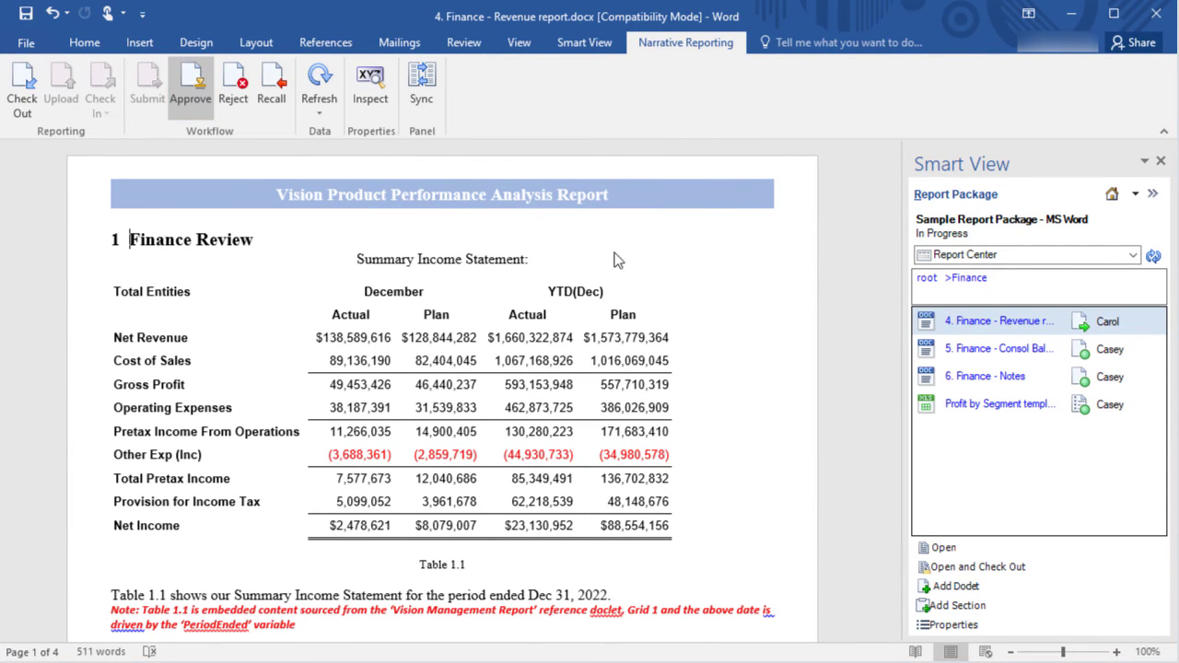